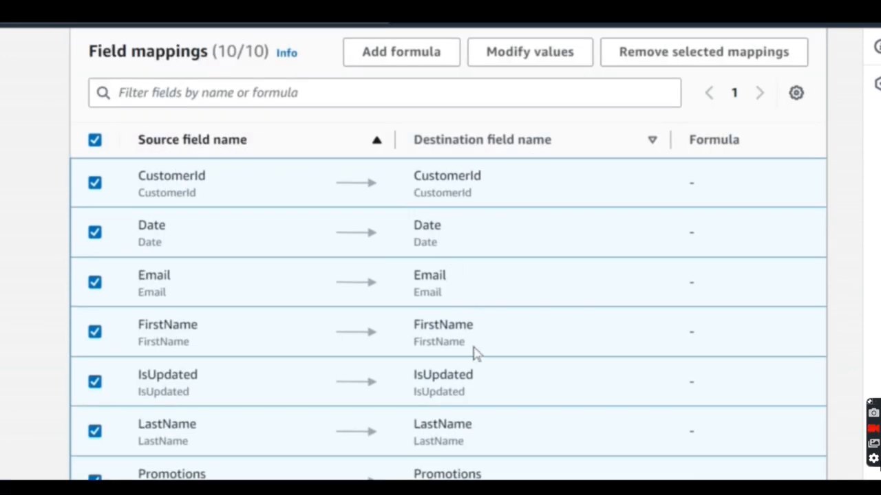
In the partition settings, enable destination fields and choose Salary as the partition key.
scroll(483, 359, down, 7)
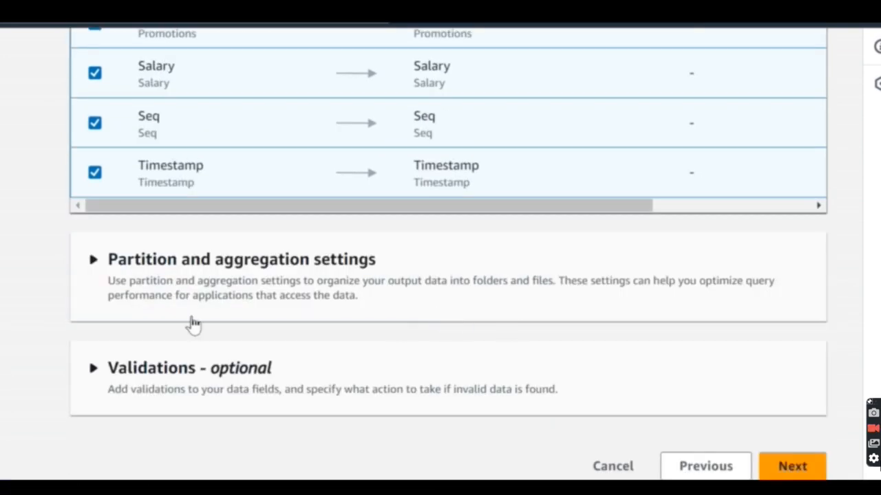
click(98, 262)
scroll(402, 275, down, 3)
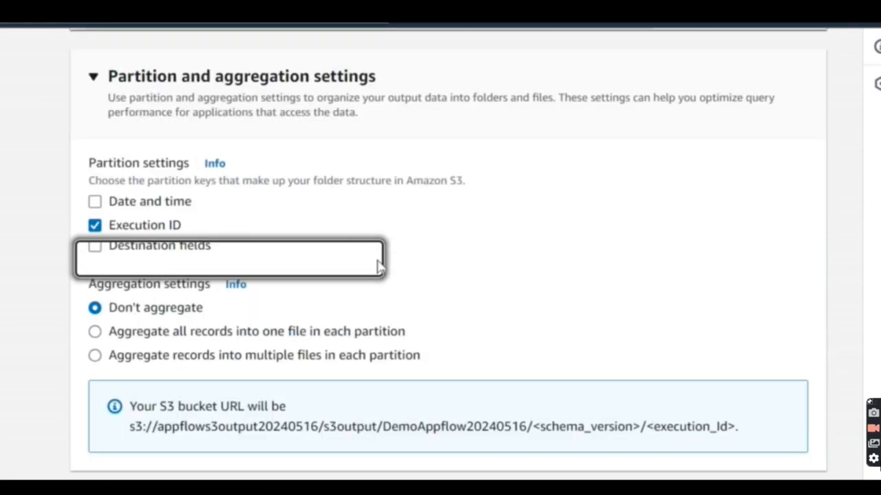
click(95, 246)
click(192, 313)
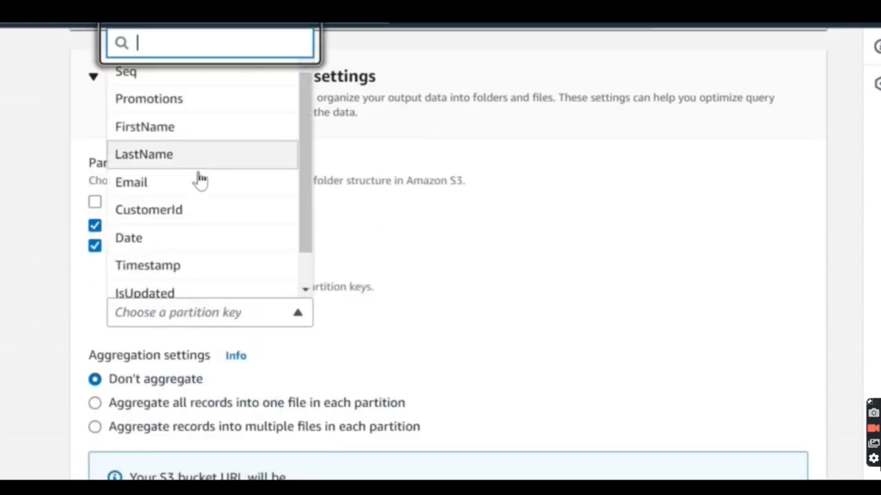
scroll(183, 269, down, 2)
click(153, 284)
Examine the choices for a second partition key and the S3 bucket URL preview.
scroll(525, 240, down, 3)
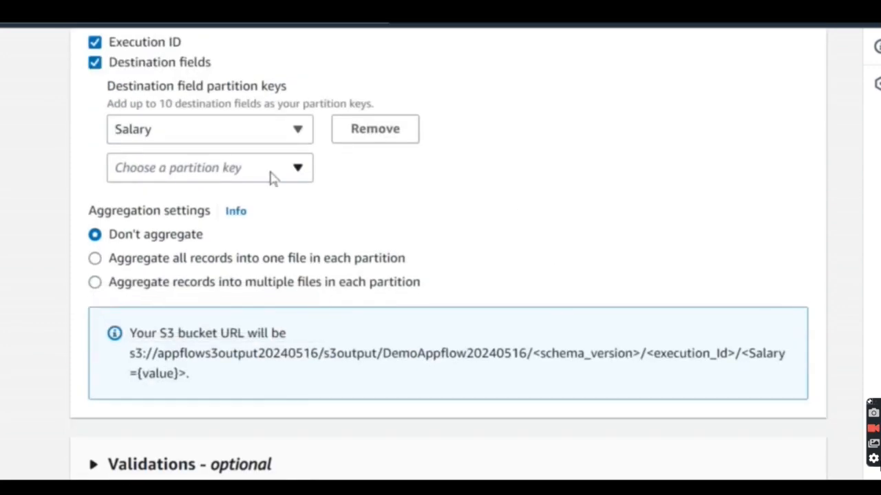
click(272, 177)
click(272, 177)
click(287, 176)
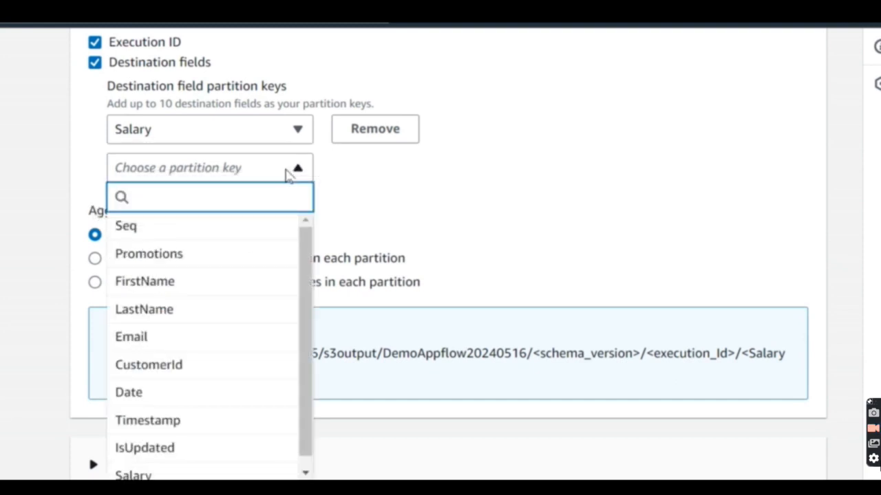
click(293, 172)
scroll(560, 167, down, 2)
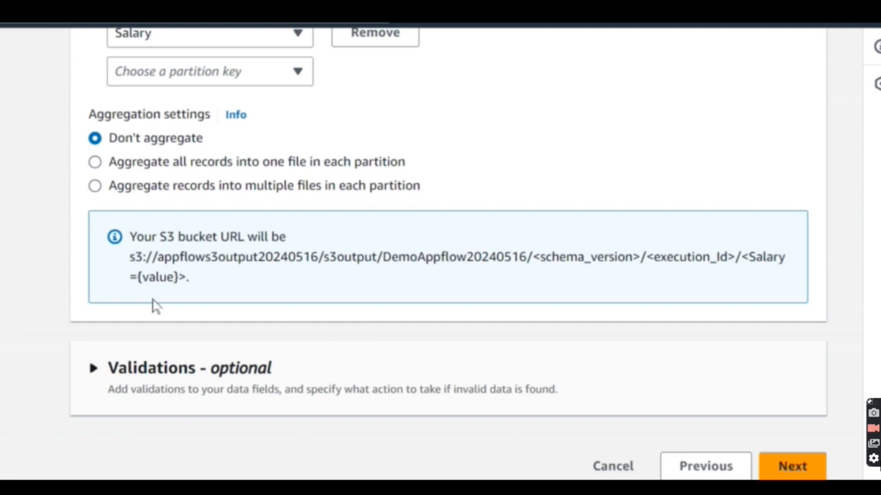
drag(135, 247, 318, 248)
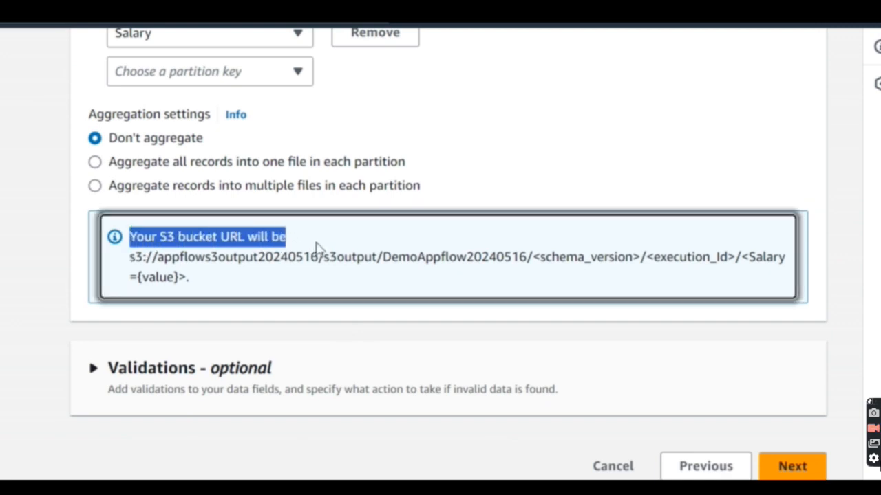
drag(124, 273, 783, 260)
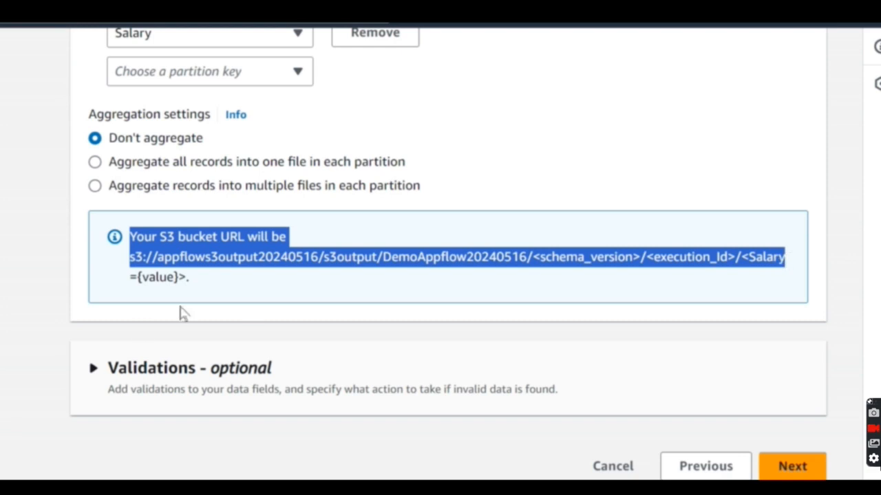
Add a validation on CustomerId with the condition "Value is zero" and the action "Ignore record".
click(97, 370)
scroll(190, 446, down, 3)
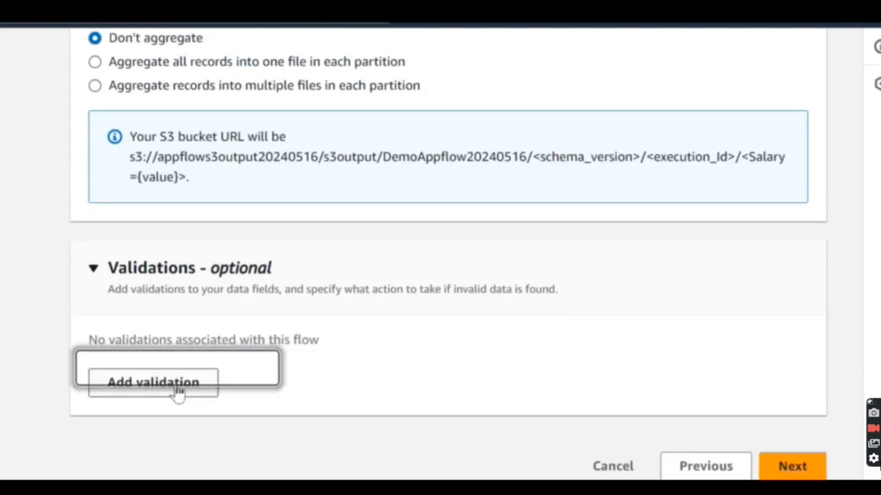
click(177, 389)
click(190, 382)
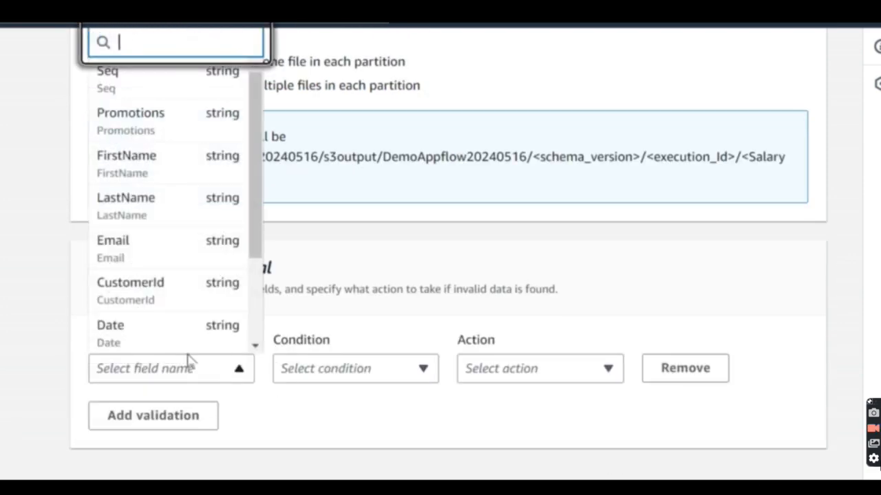
click(157, 300)
click(353, 377)
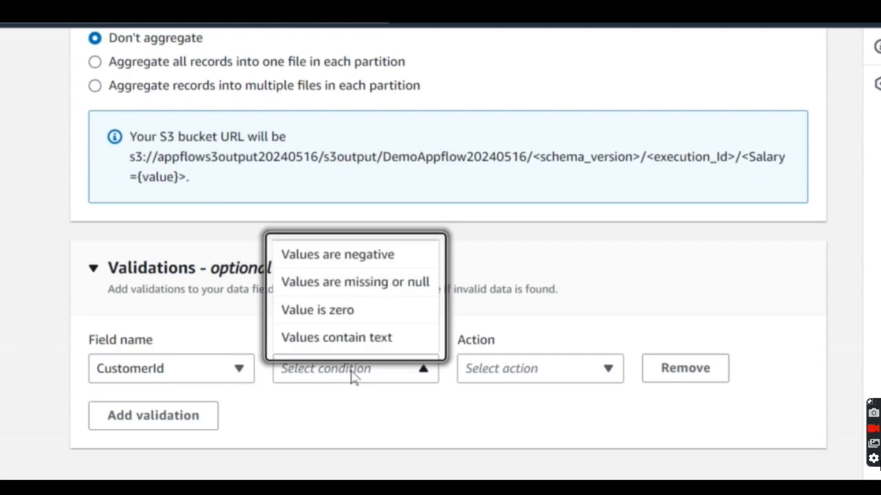
click(411, 315)
click(510, 375)
click(523, 423)
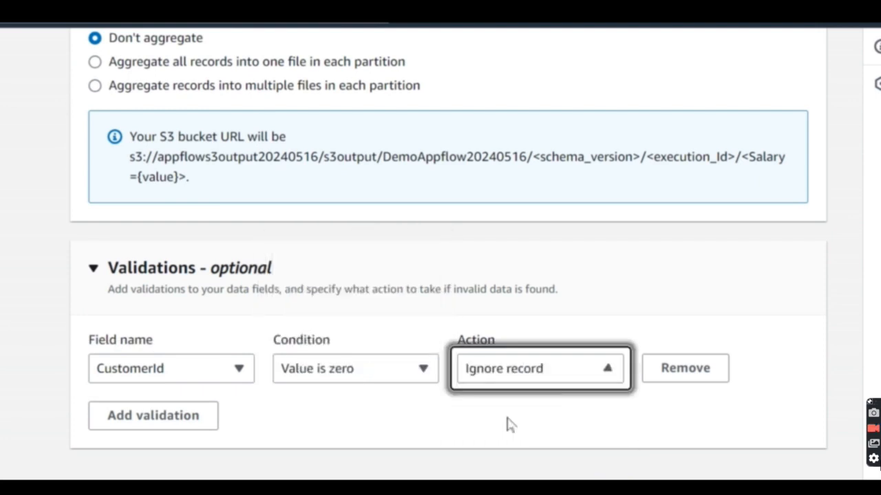
Add a validation on FirstName with the condition "Values are missing or null" and the action "Ignore record".
click(153, 421)
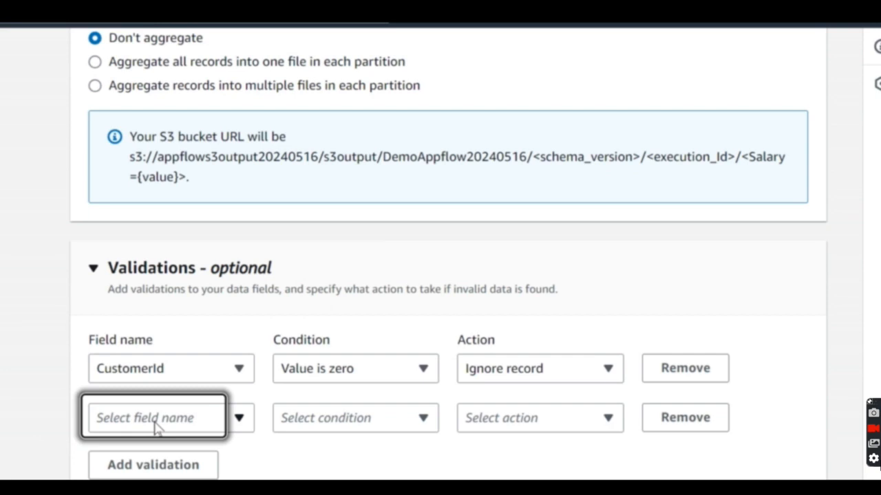
click(156, 427)
click(163, 185)
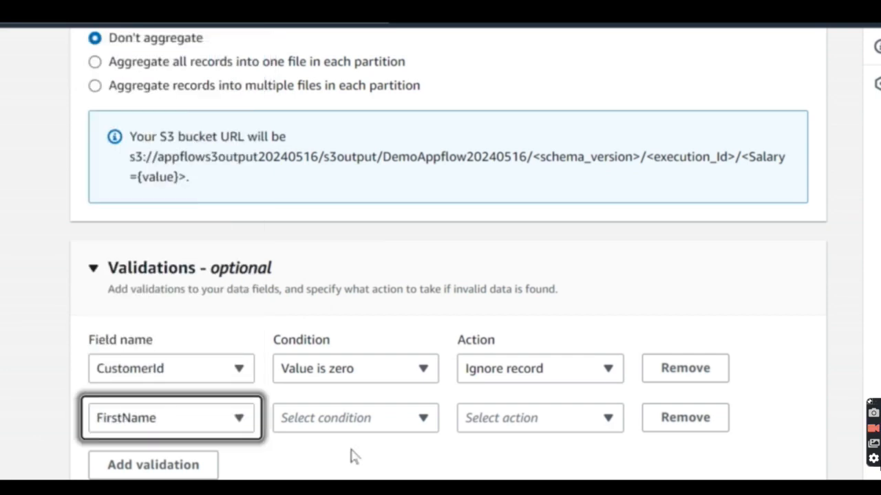
click(363, 426)
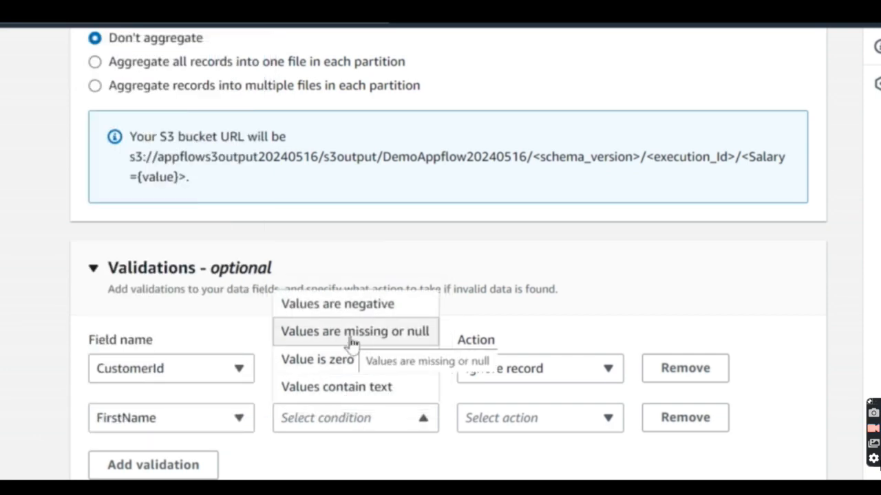
click(420, 339)
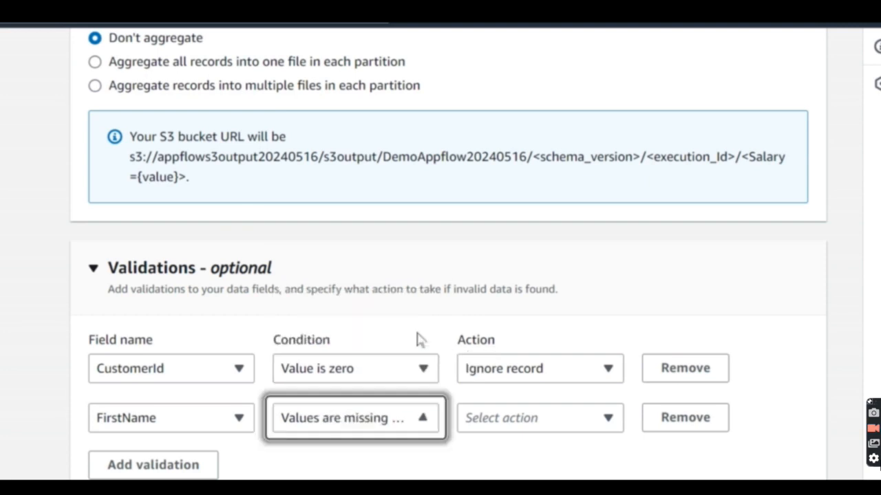
click(524, 423)
click(508, 386)
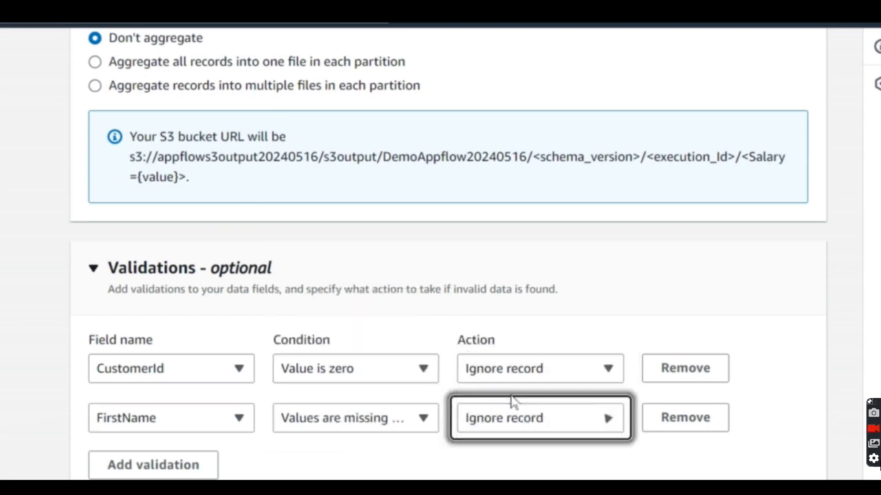
Add a validation on LastName with the condition "Values are missing or null" and the action "Ignore record".
click(147, 466)
click(138, 467)
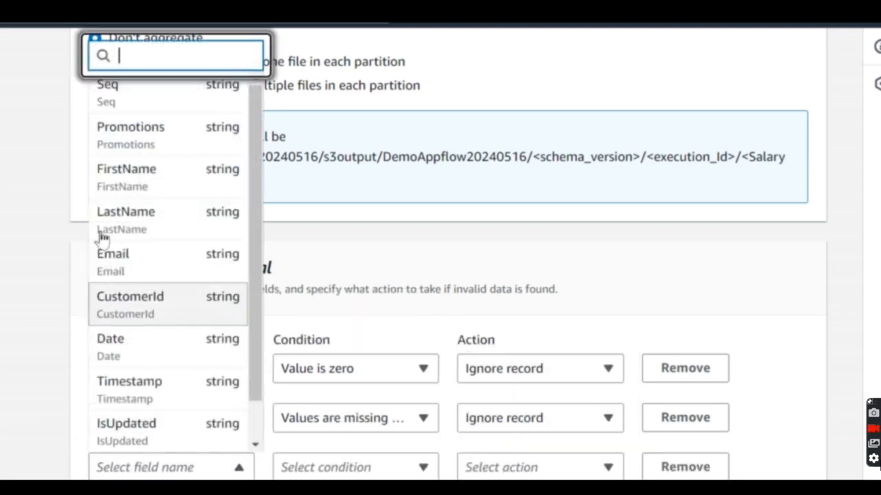
click(131, 216)
click(344, 467)
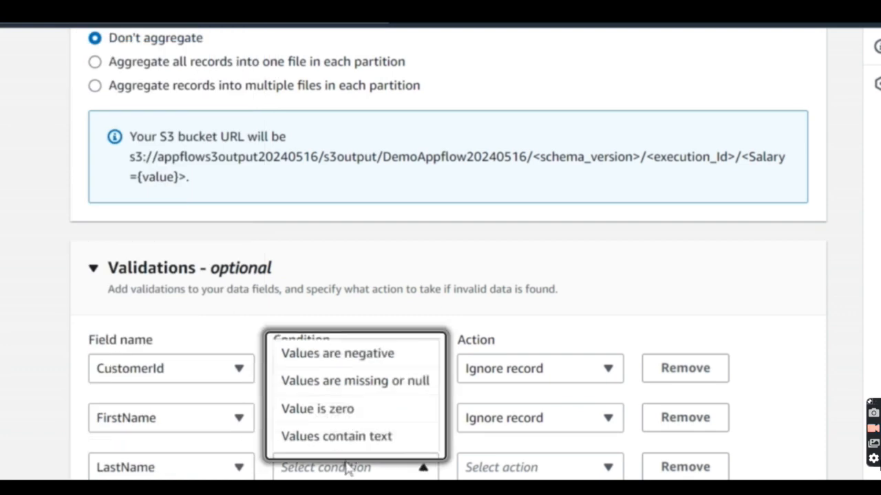
click(334, 391)
click(540, 467)
click(507, 434)
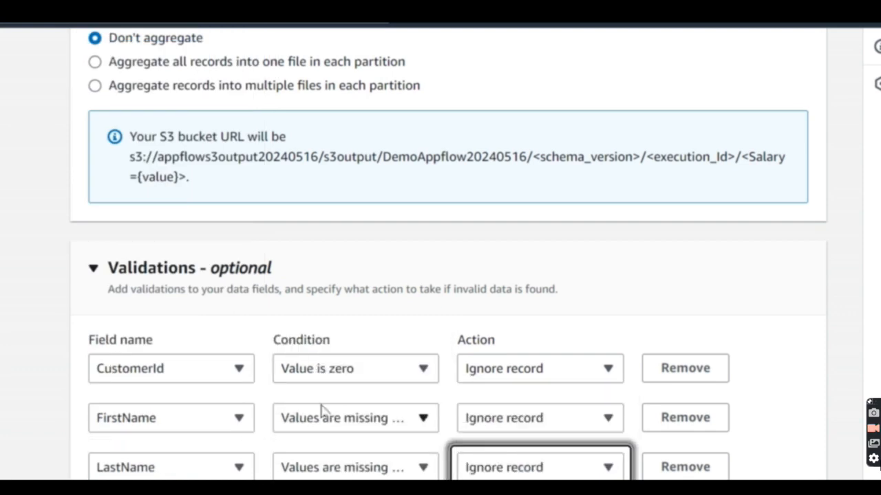
Add a validation on Email with the condition "Values contain text" and the action "Ignore record".
scroll(166, 458, down, 1)
click(172, 431)
click(155, 425)
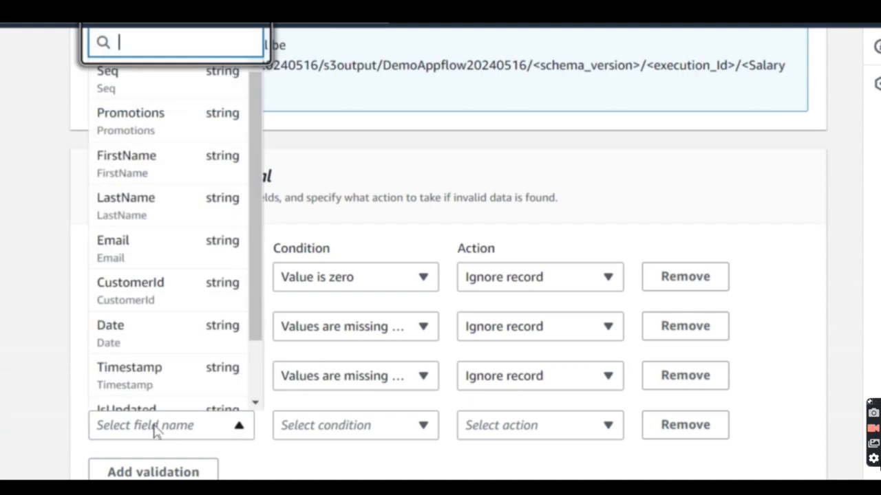
click(153, 260)
click(364, 425)
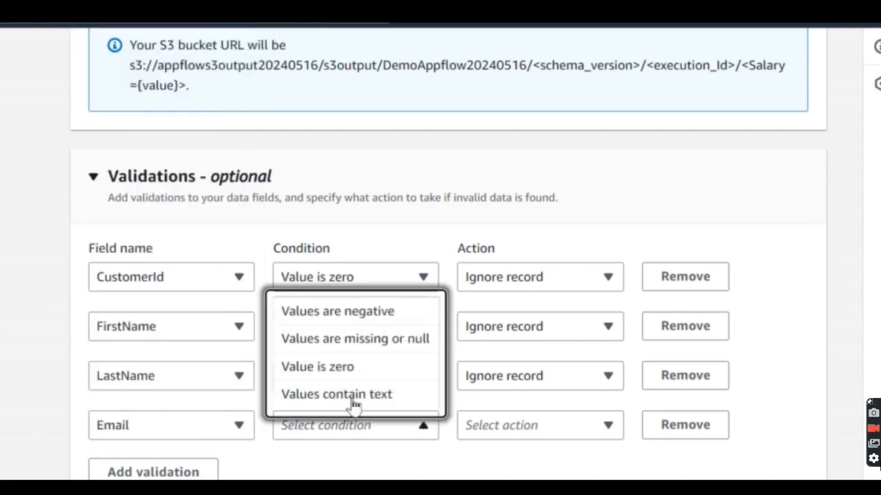
click(348, 396)
click(338, 430)
click(338, 430)
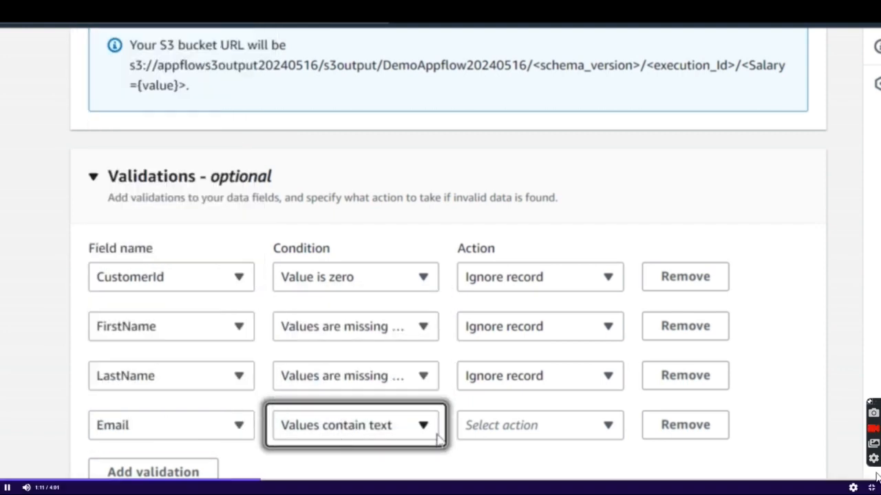
click(501, 426)
click(510, 395)
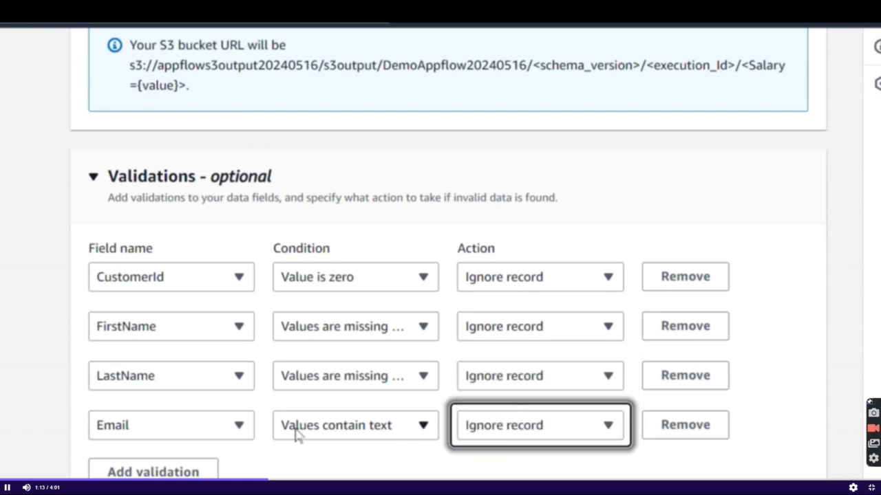
Change the Email validation's condition to "Values are missing or null".
scroll(309, 420, down, 2)
click(377, 341)
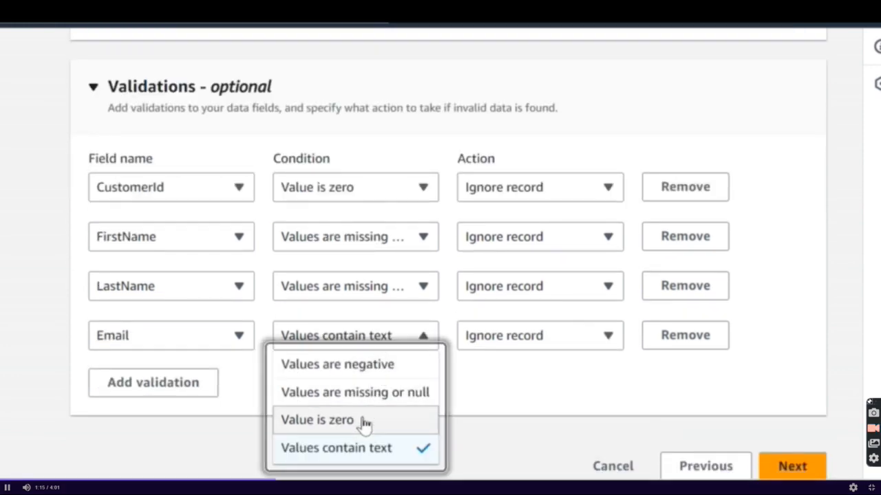
click(364, 396)
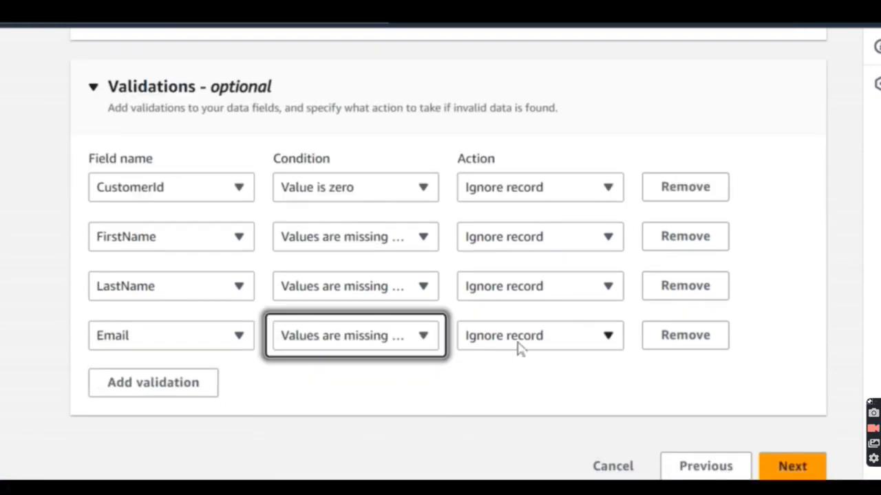
Add a validation on Date with the condition "Values are missing or null" and the action "Ignore record".
click(187, 394)
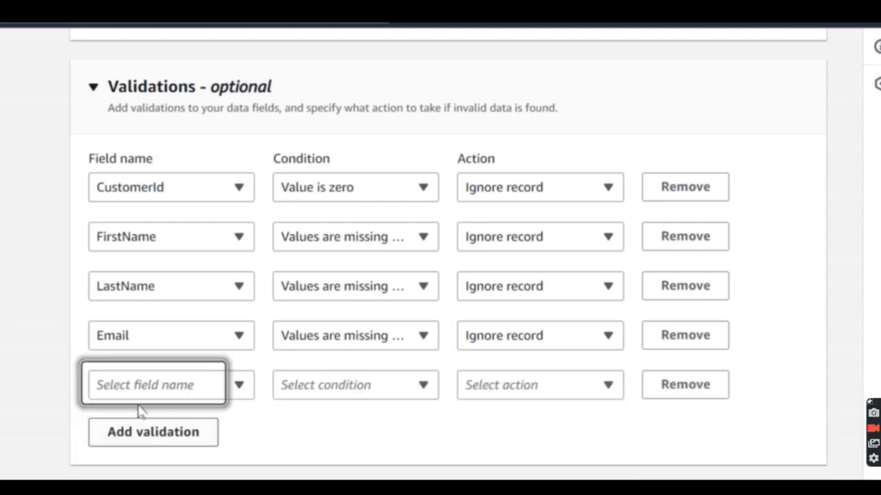
click(141, 388)
click(140, 342)
click(387, 383)
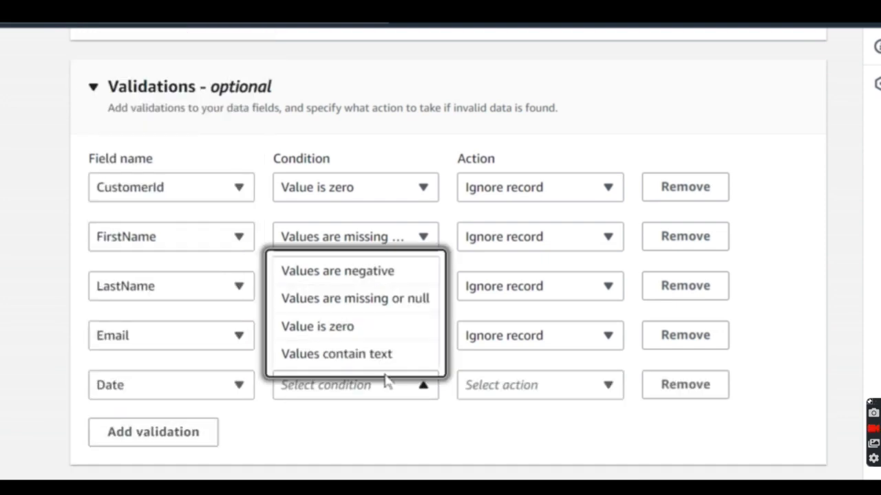
click(370, 303)
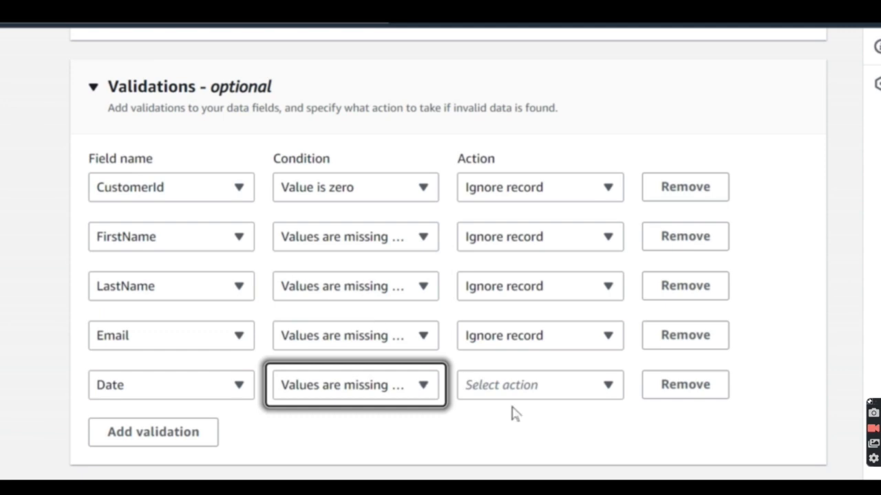
click(528, 401)
click(504, 444)
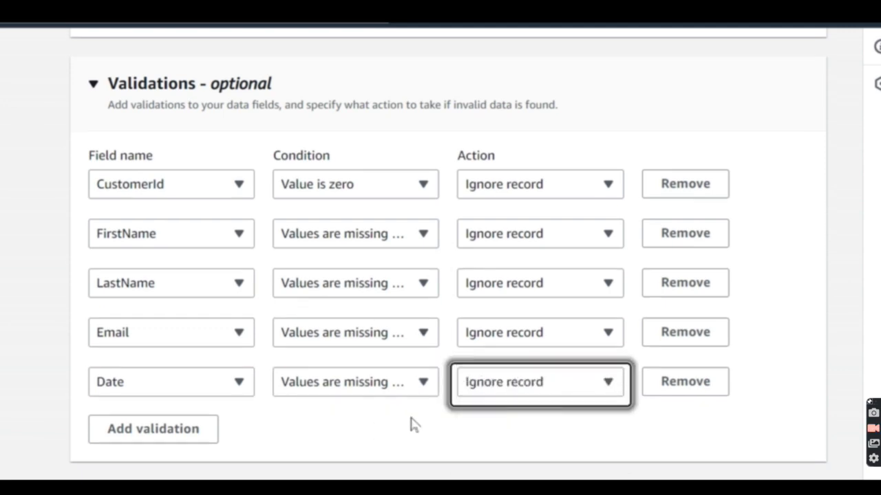
Accept the mappings and validations, and continue past the filters page without adding filters to reach the flow review.
scroll(411, 423, down, 1)
click(791, 476)
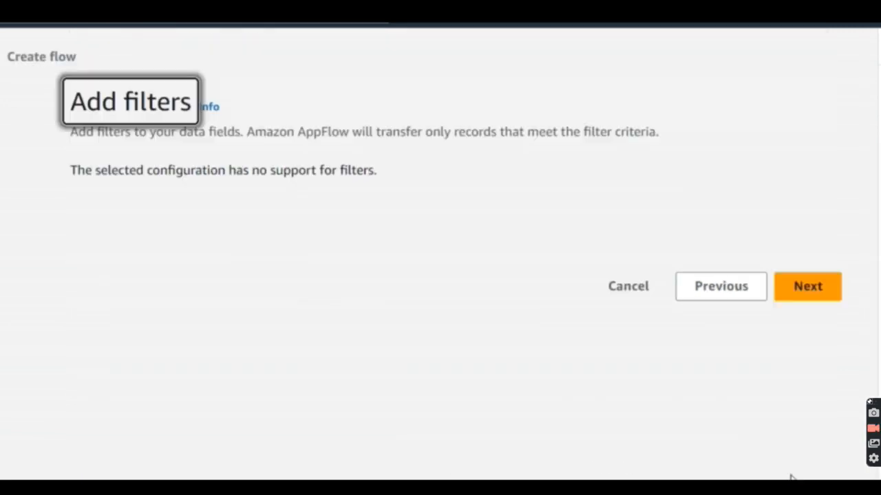
click(795, 290)
Review the flow summary, including the encryption, destination, trigger and field mapping settings.
scroll(109, 284, down, 5)
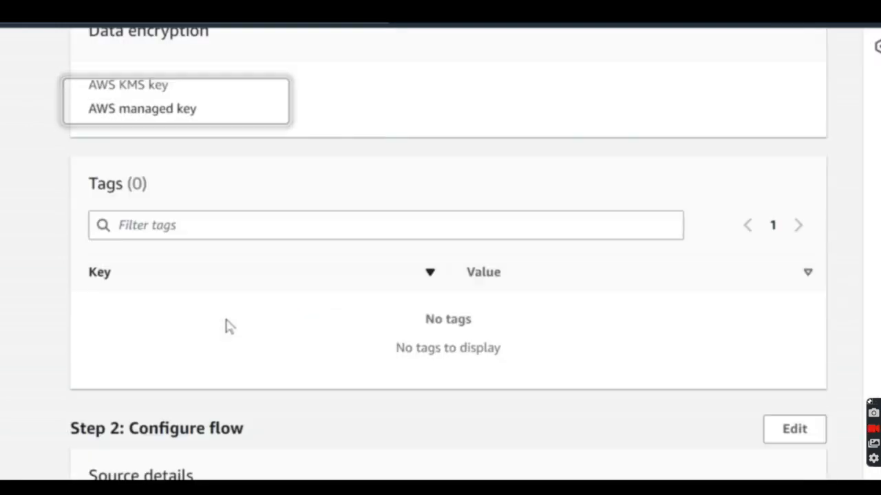
scroll(177, 322, down, 15)
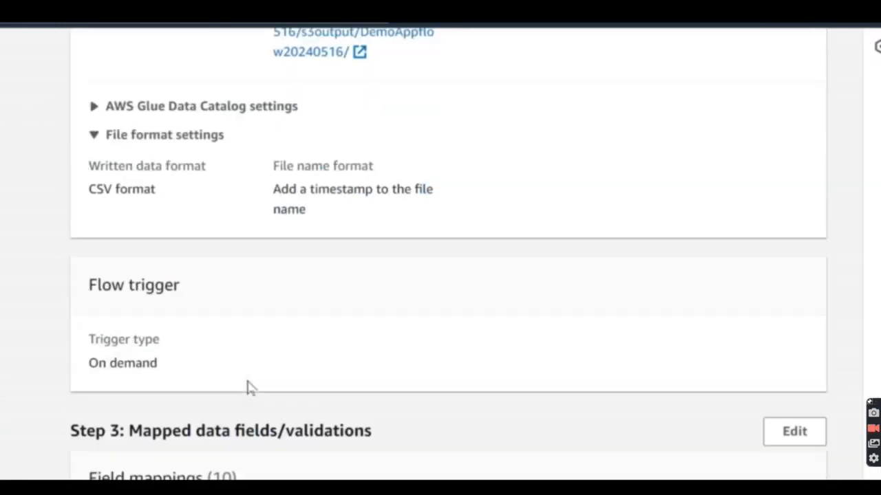
scroll(289, 382, down, 1)
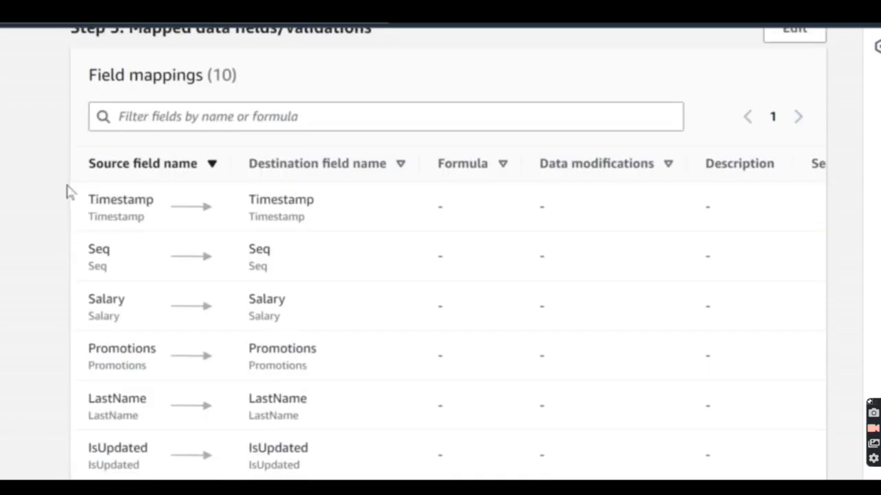
drag(89, 205, 359, 224)
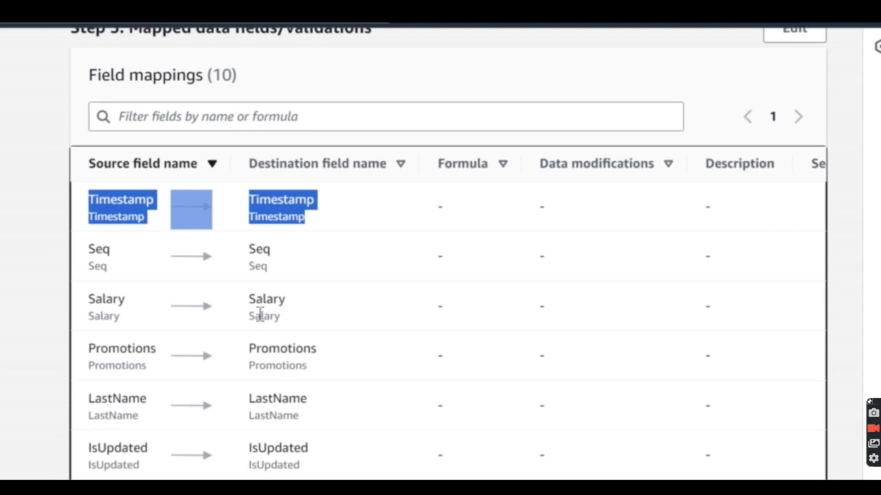
Check the remaining field mappings, validations and partition settings in the review, and create the flow.
scroll(260, 314, down, 3)
scroll(331, 334, down, 8)
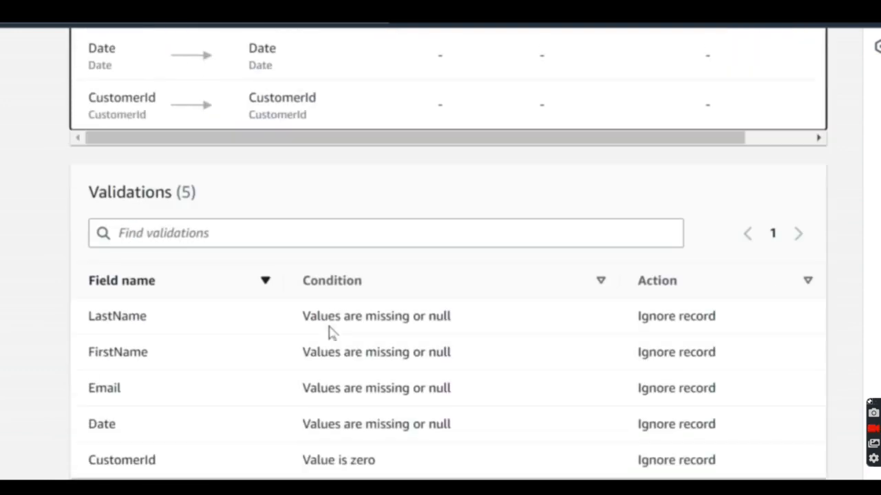
scroll(364, 320, down, 6)
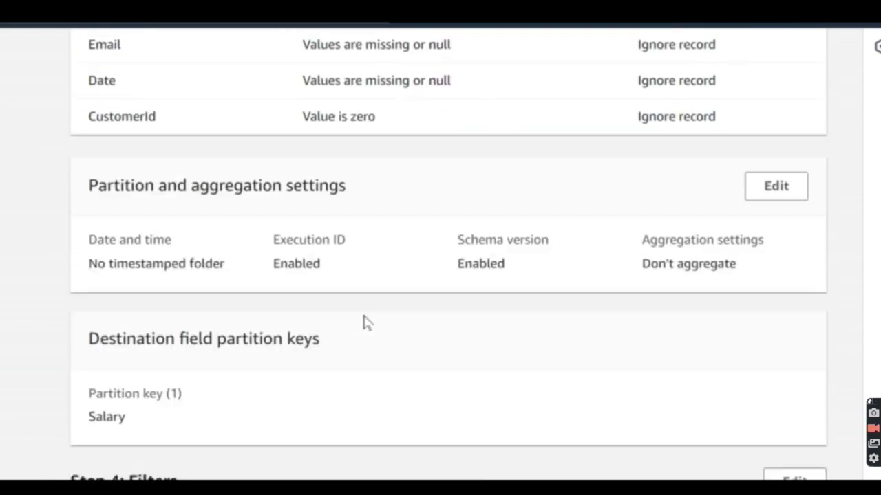
click(802, 468)
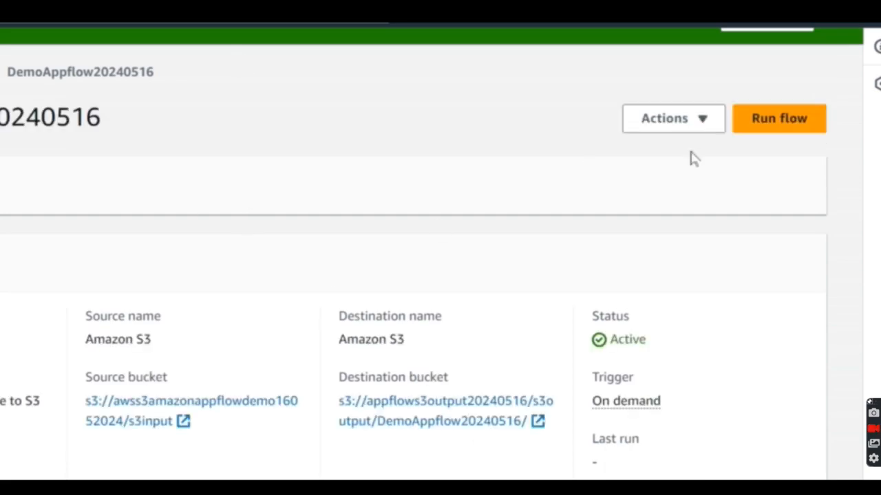
Run the DemoAppflow20240516 flow on demand and wait for the run to finish.
click(755, 134)
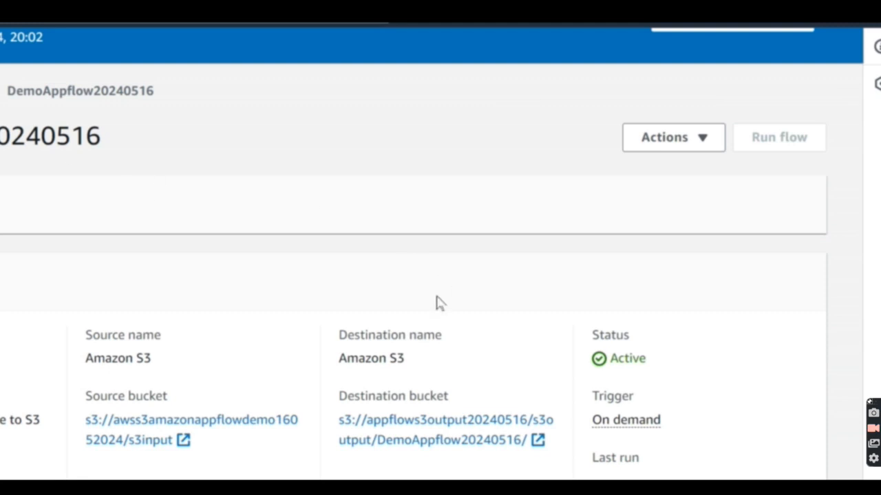
scroll(436, 302, down, 7)
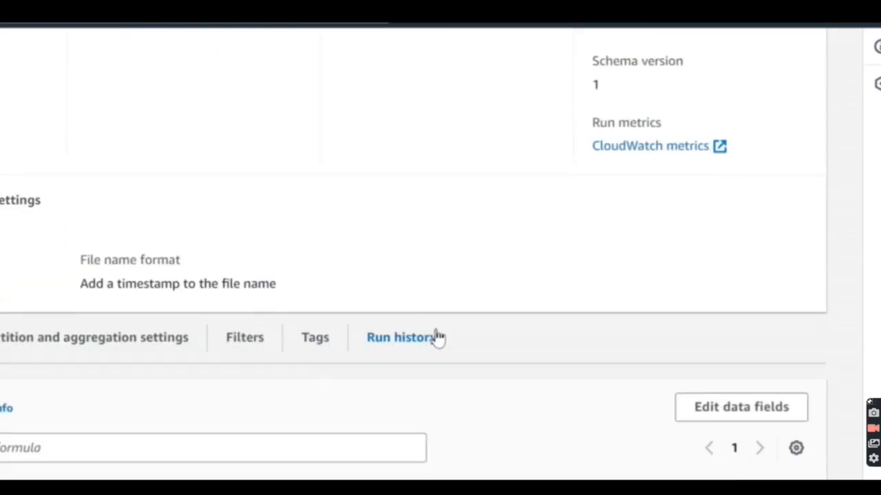
scroll(437, 323, up, 6)
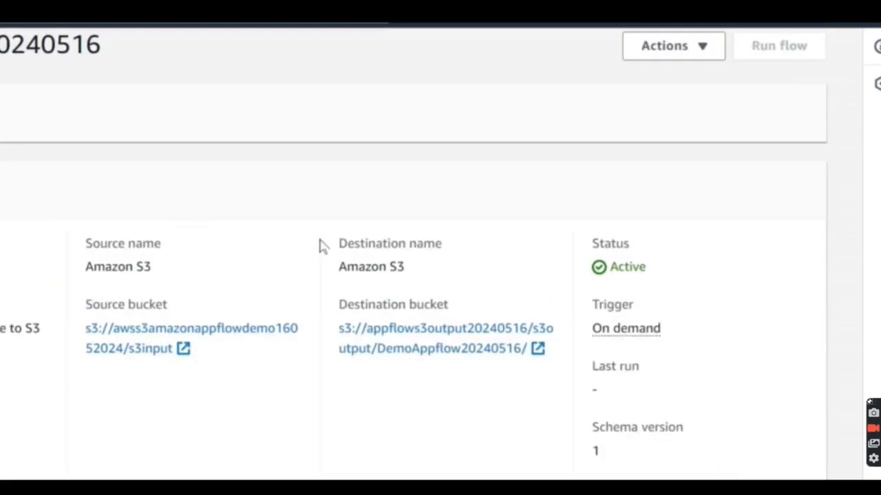
scroll(21, 138, up, 2)
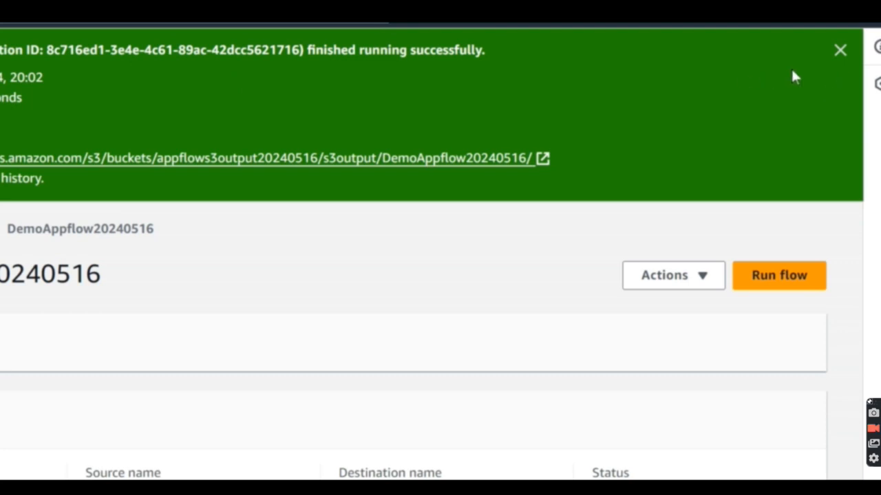
Open the finished run's destination folder in Amazon S3 and view its contents.
click(229, 169)
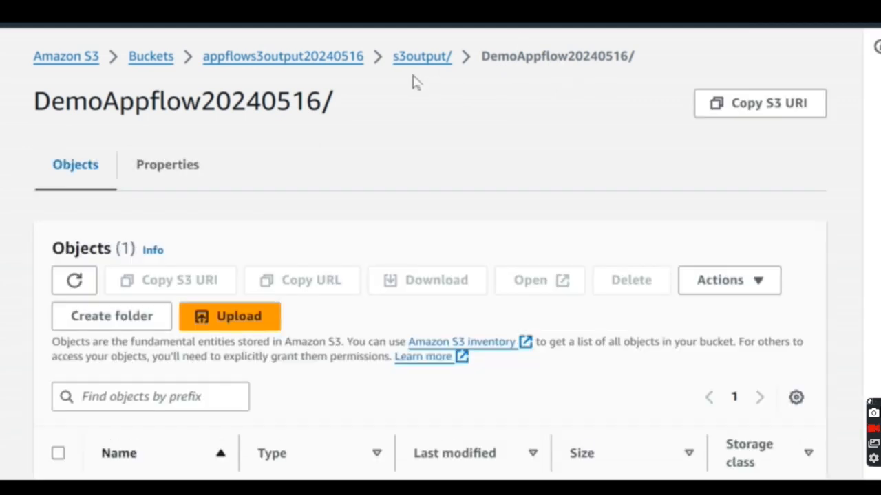
scroll(447, 140, down, 1)
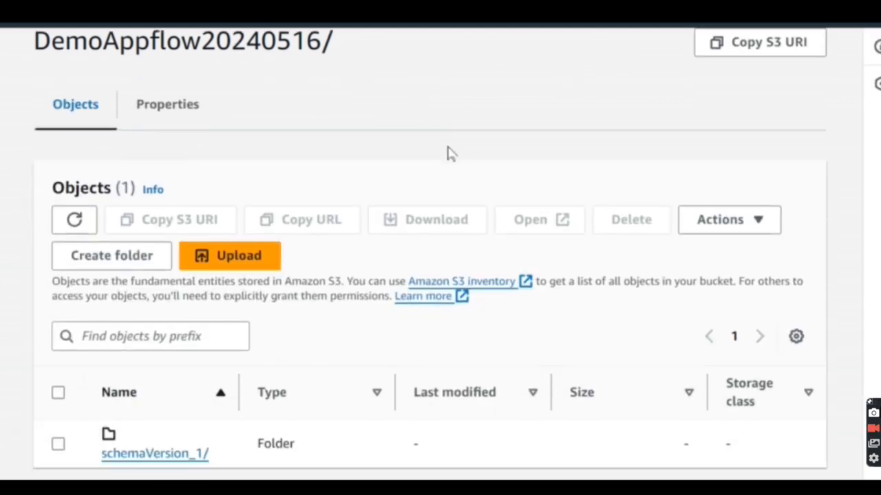
scroll(165, 90, up, 1)
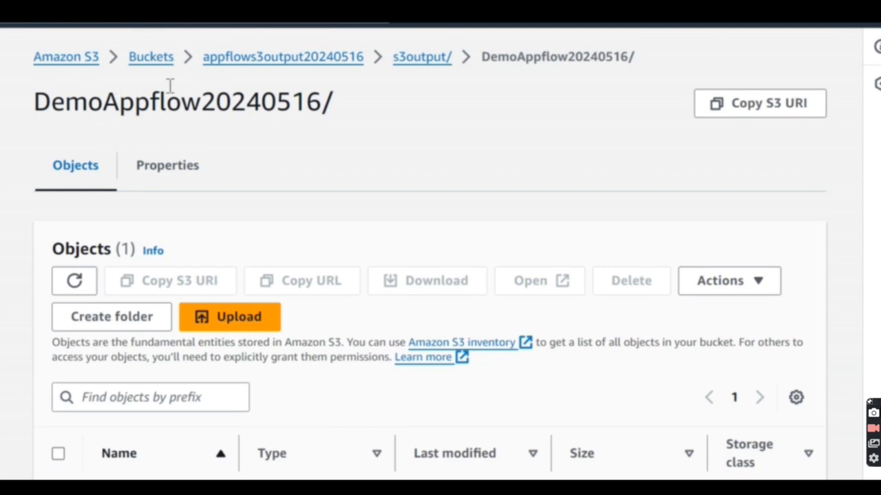
Go up to the appflows3output20240516 bucket's root and browse through s3output into the DemoAppflow20240516 folder.
click(251, 66)
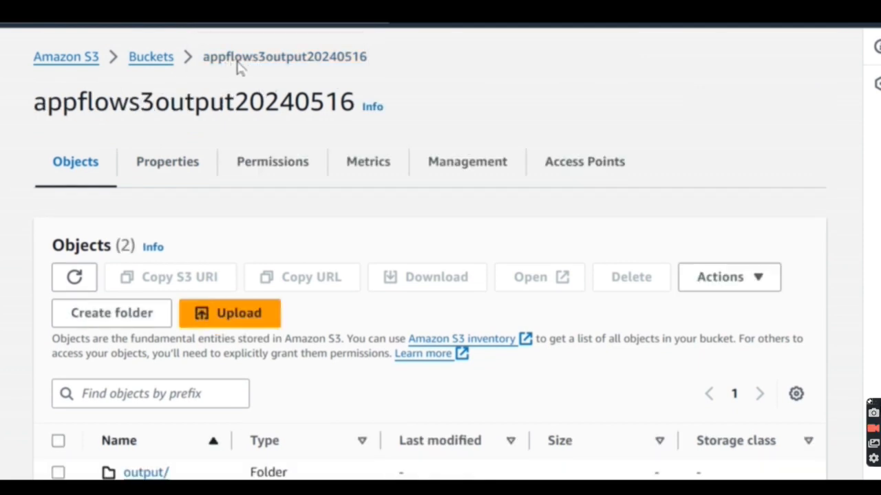
scroll(251, 256, down, 1)
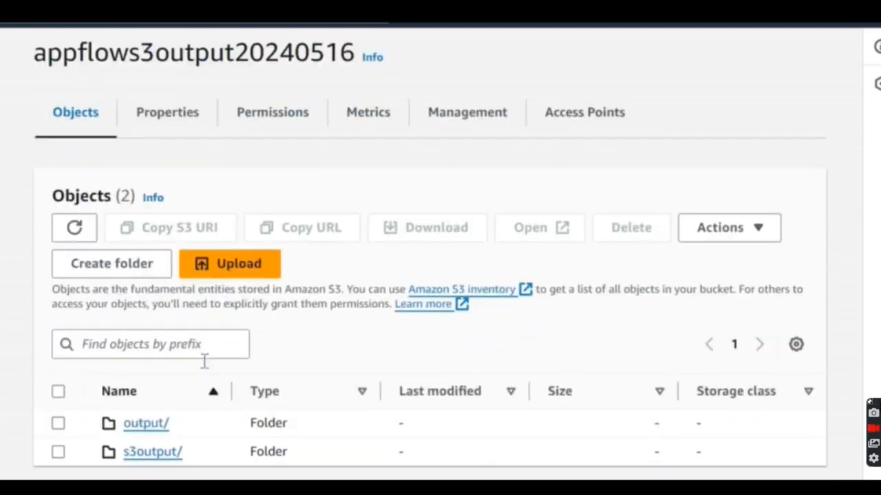
click(151, 456)
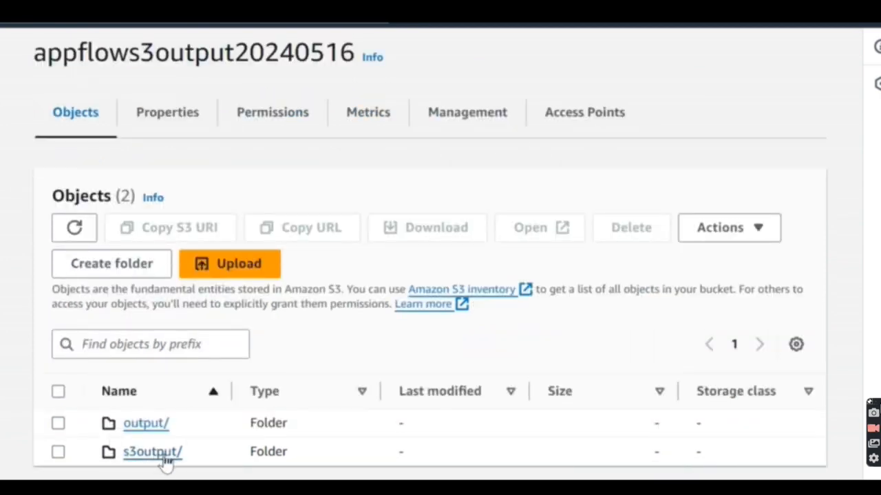
click(165, 455)
scroll(207, 406, down, 1)
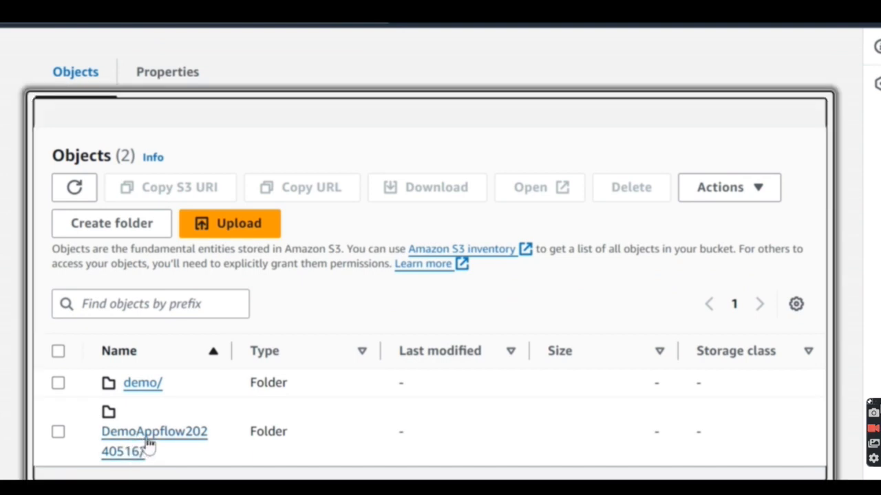
click(146, 446)
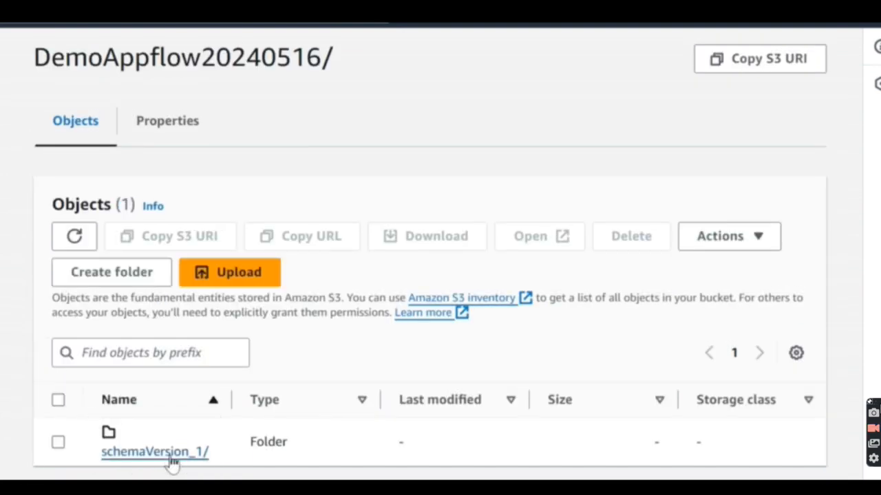
Open schemaVersion_1 and the flow run's folder inside it, and look through the Salary partition folders.
click(172, 464)
scroll(295, 348, down, 1)
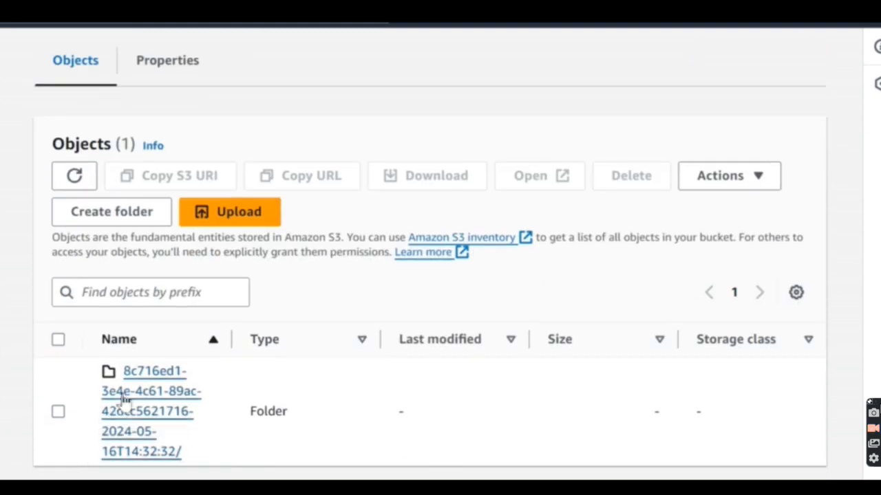
click(143, 415)
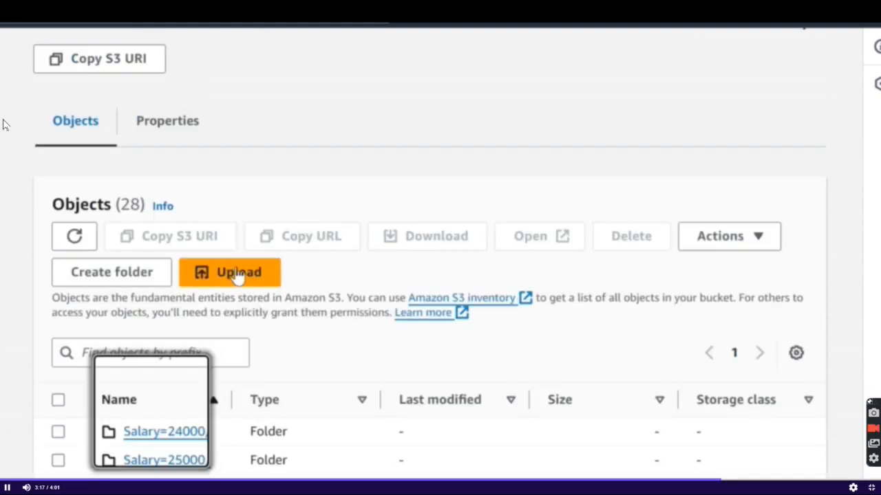
scroll(175, 323, down, 3)
scroll(158, 397, down, 6)
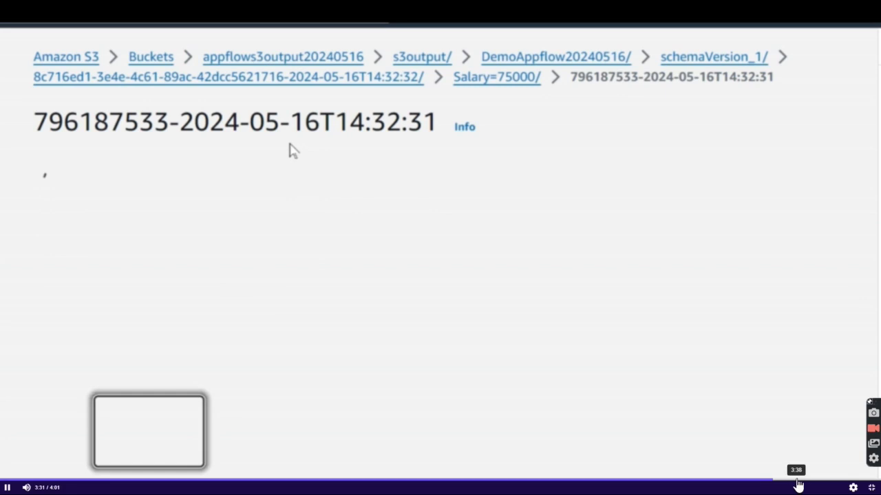
click(797, 479)
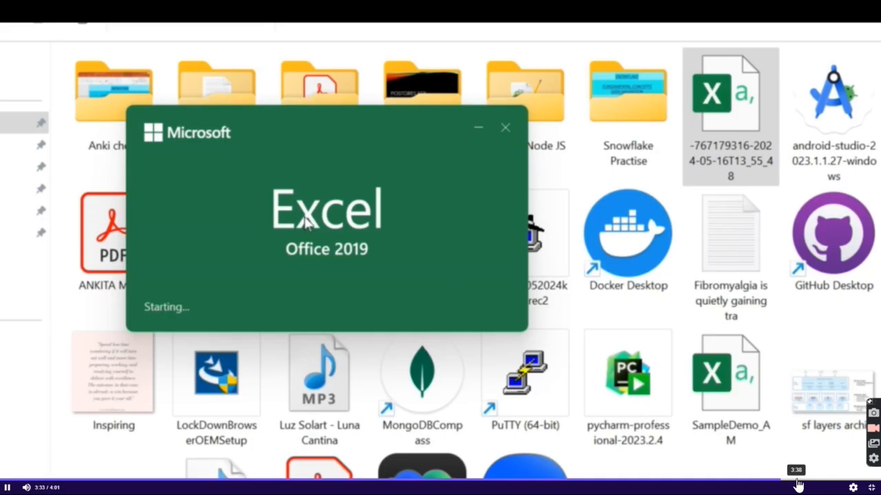